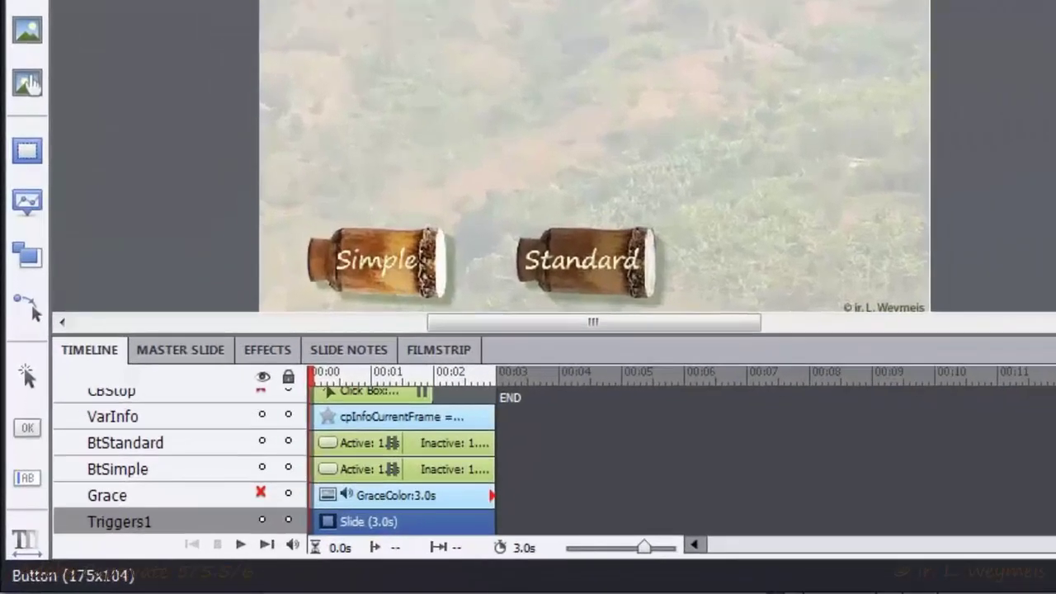
# Unhide the Grace image on the stage and check the properties of the Standard button and the VarInfo shape.
pyautogui.click(118, 468)
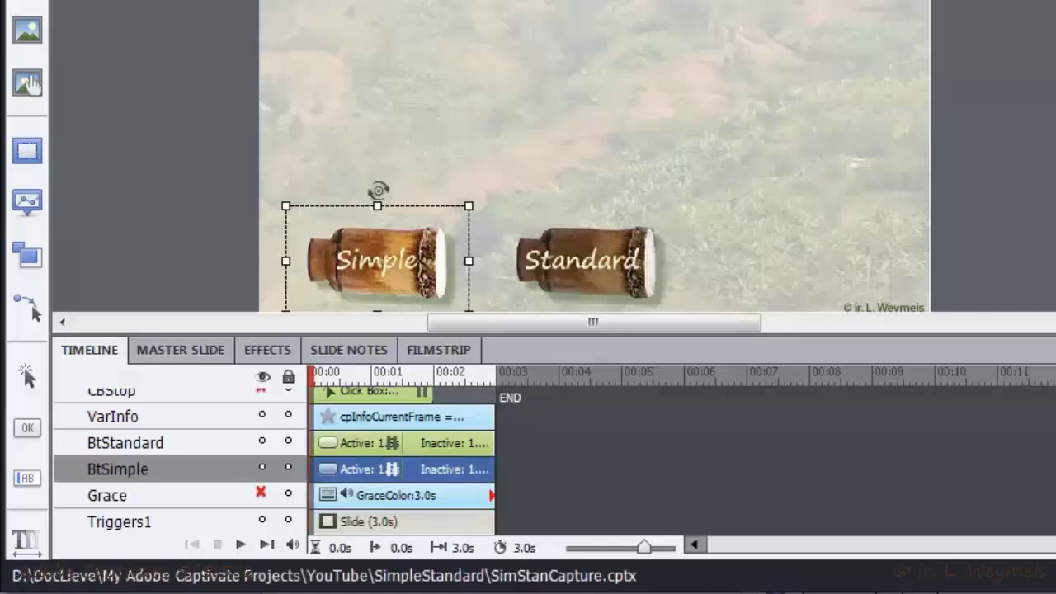
pyautogui.click(261, 493)
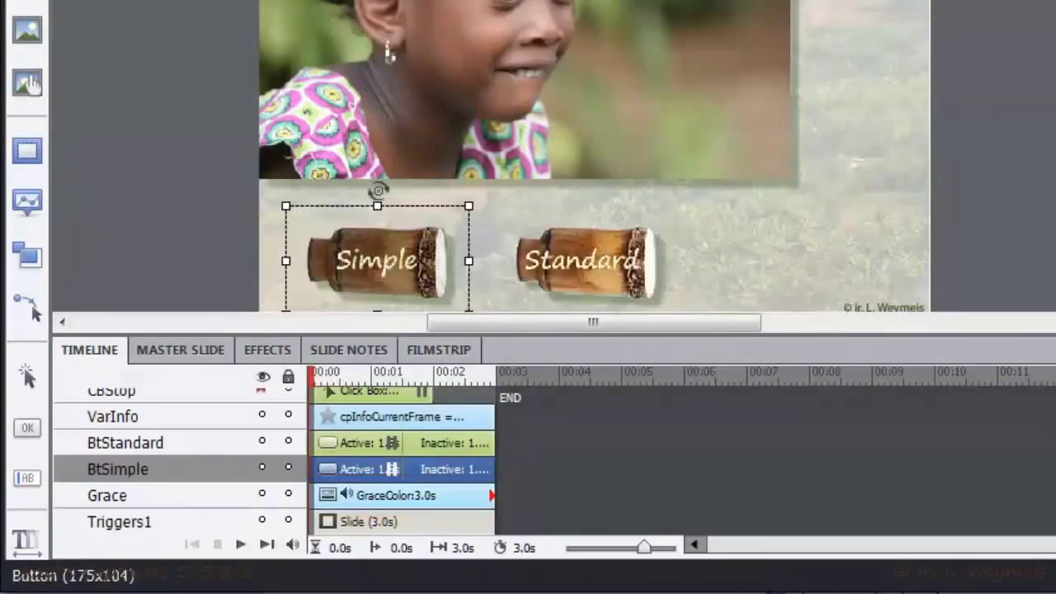
pyautogui.click(582, 259)
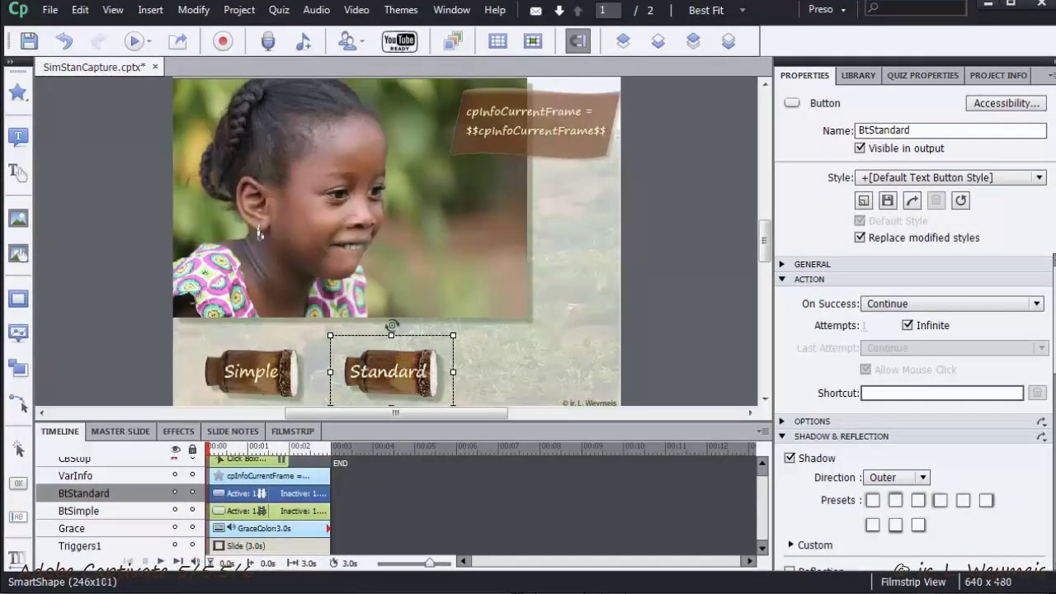
pyautogui.click(536, 141)
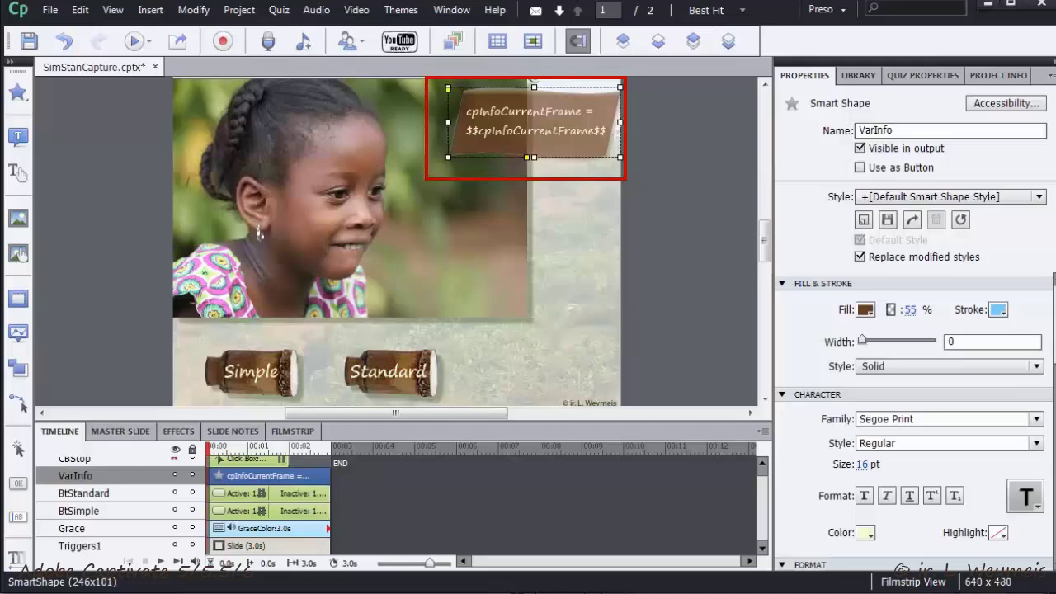
# Set the Simple button's success action to Show the Grace image, and check that image's properties.
pyautogui.click(252, 371)
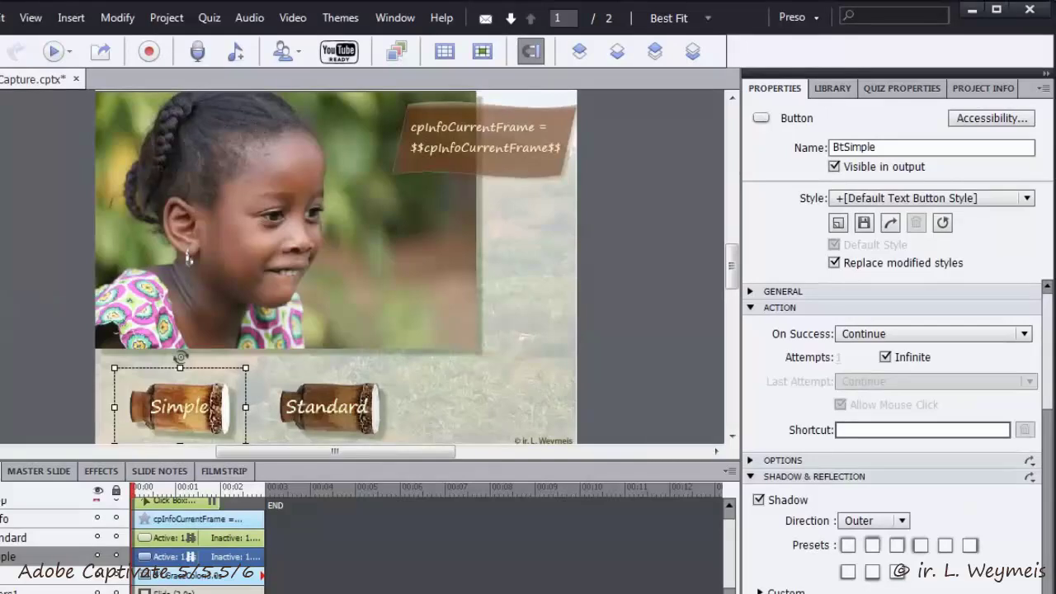
pyautogui.click(891, 336)
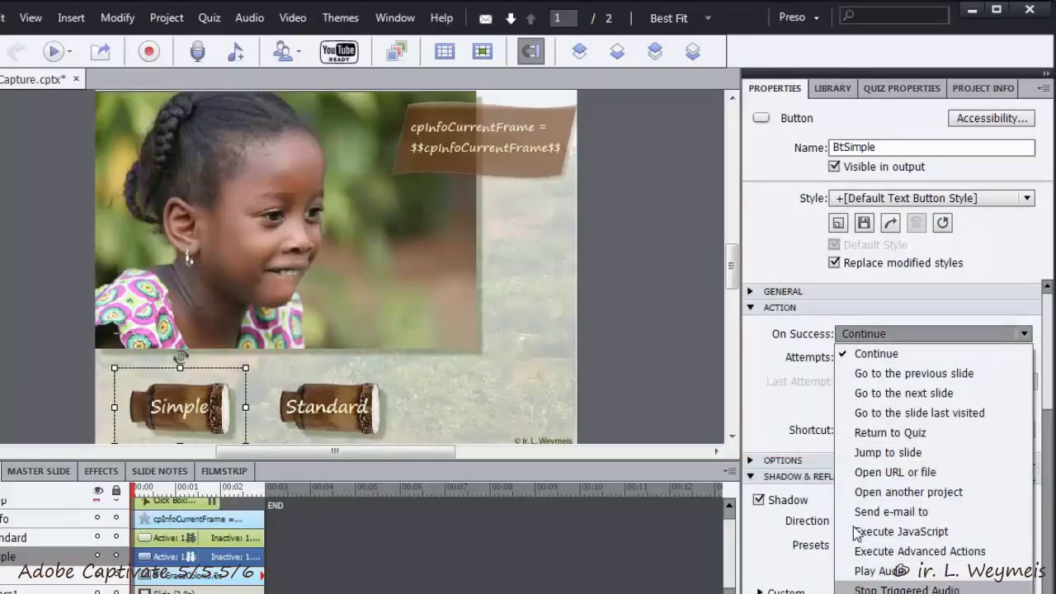
pyautogui.click(874, 592)
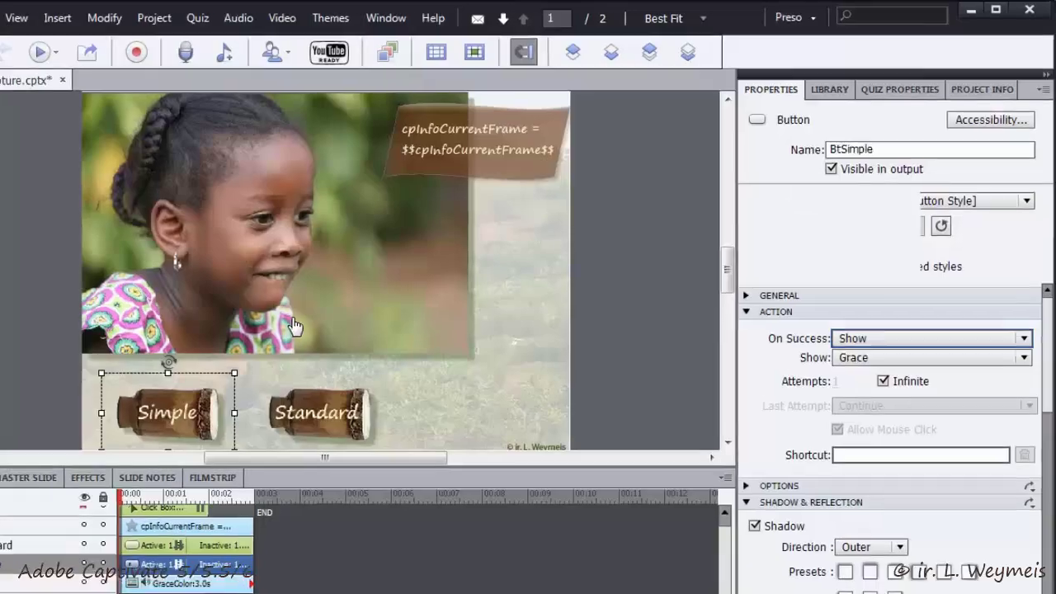
pyautogui.click(297, 328)
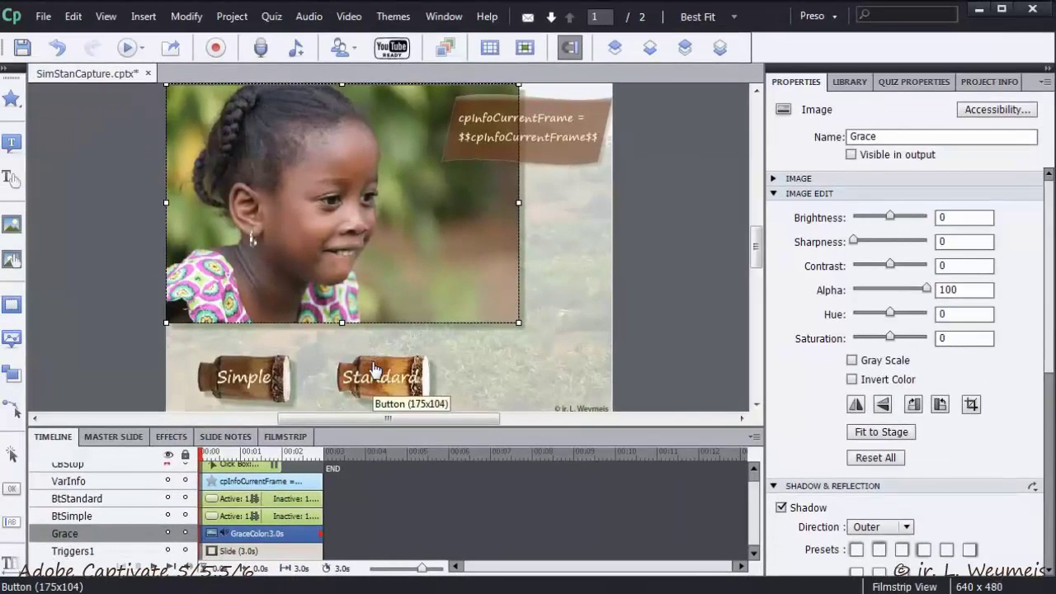
# Set the Standard button's success action to Execute Advanced Actions with the ShowSt script.
pyautogui.click(375, 379)
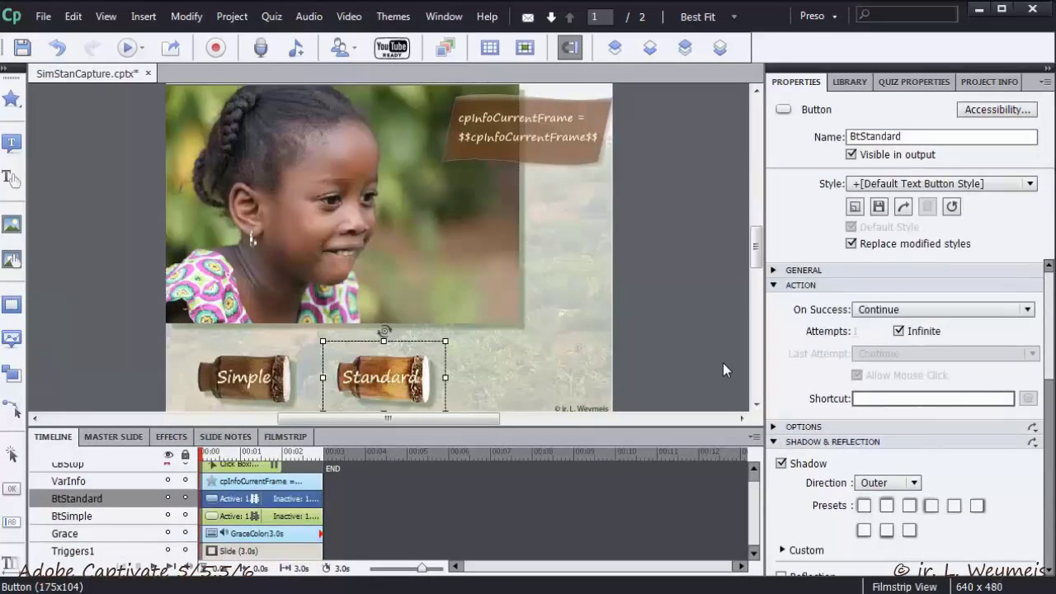
pyautogui.click(872, 312)
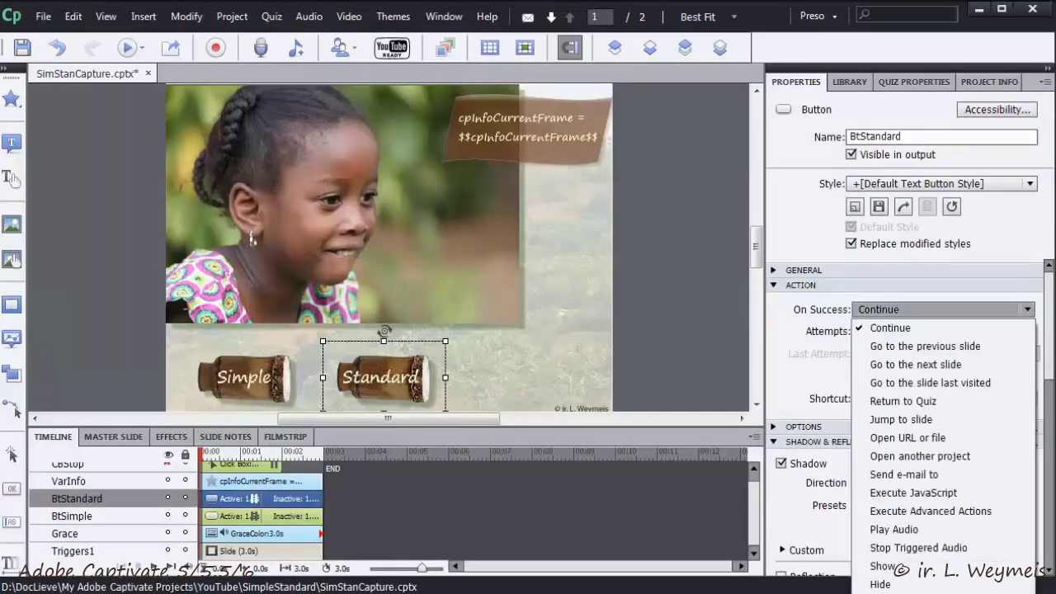
pyautogui.click(931, 511)
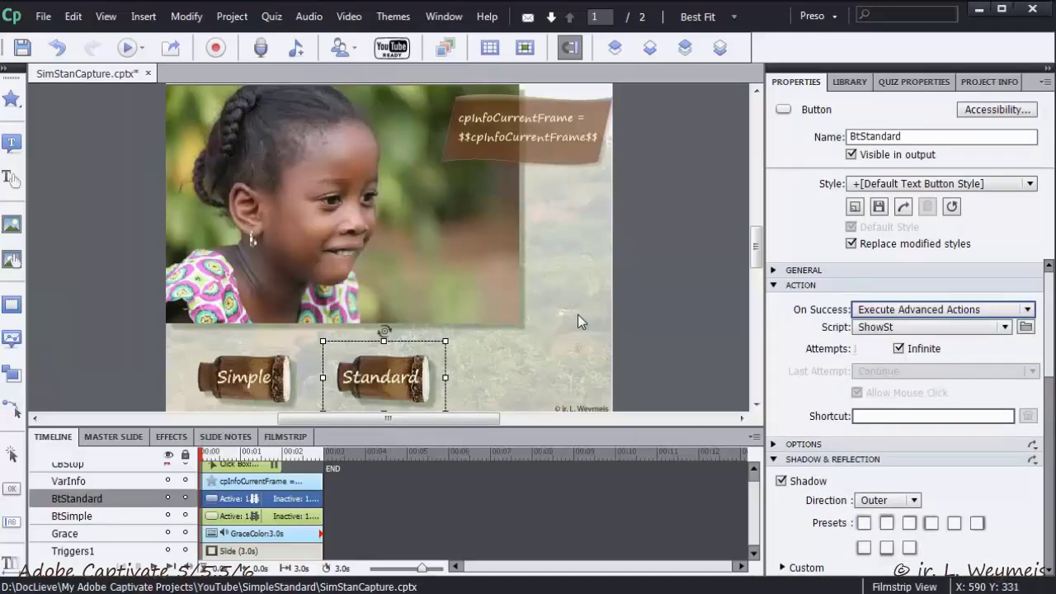
# Add a Show action for Grace to the ShowSt standard action, update the script and close the editor.
pyautogui.click(1025, 328)
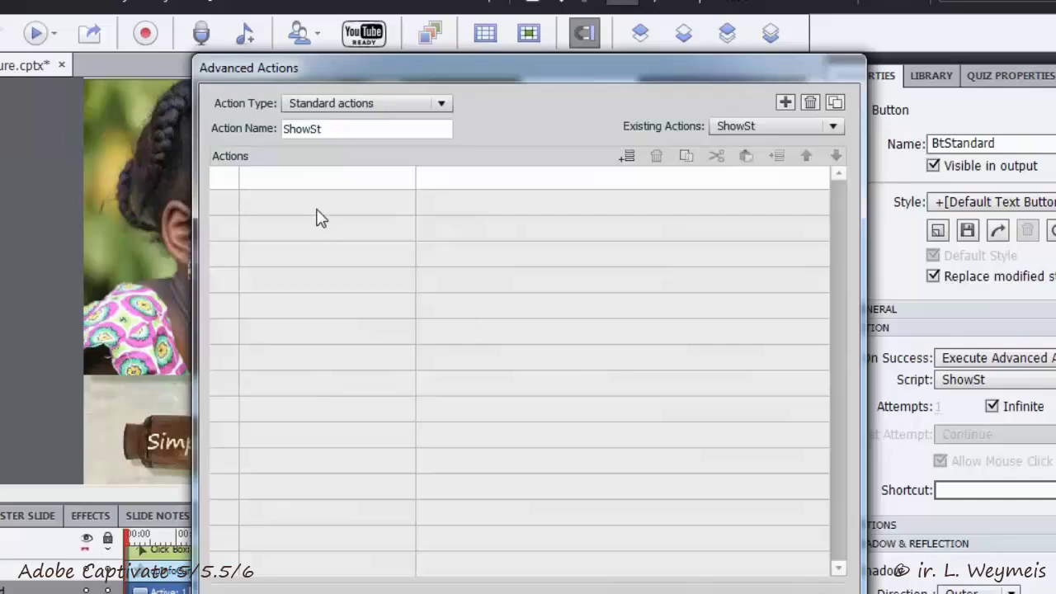
pyautogui.click(271, 183)
pyautogui.click(272, 178)
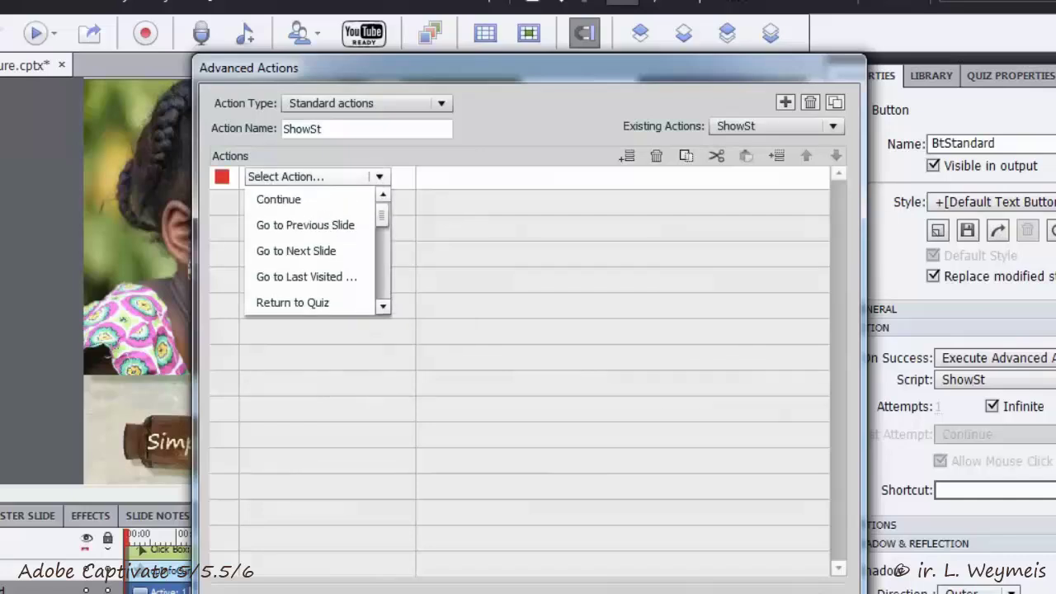
pyautogui.press('s')
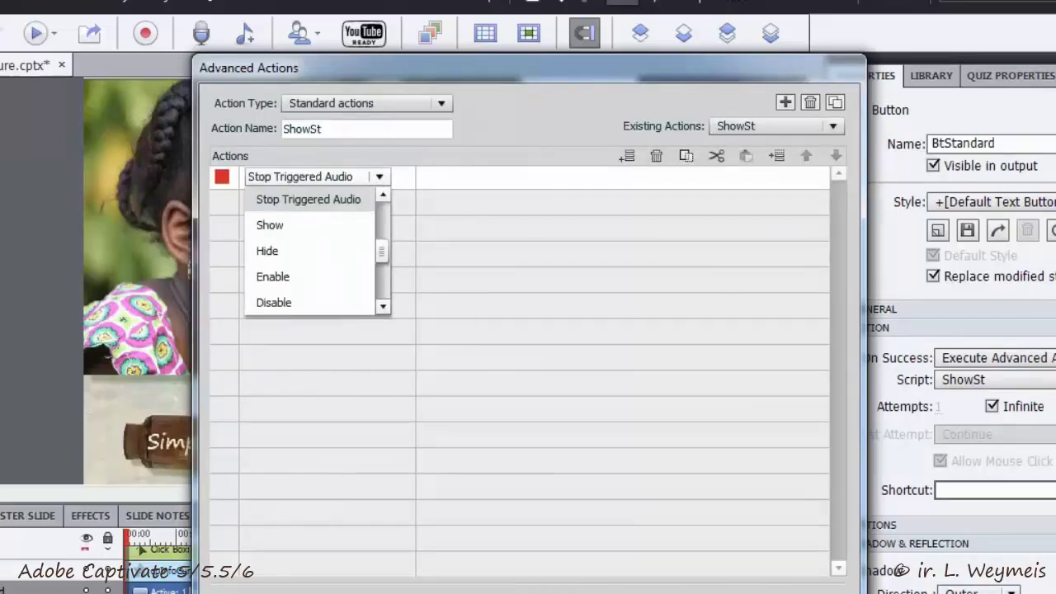
pyautogui.press('Down')
pyautogui.press('Return')
pyautogui.click(469, 175)
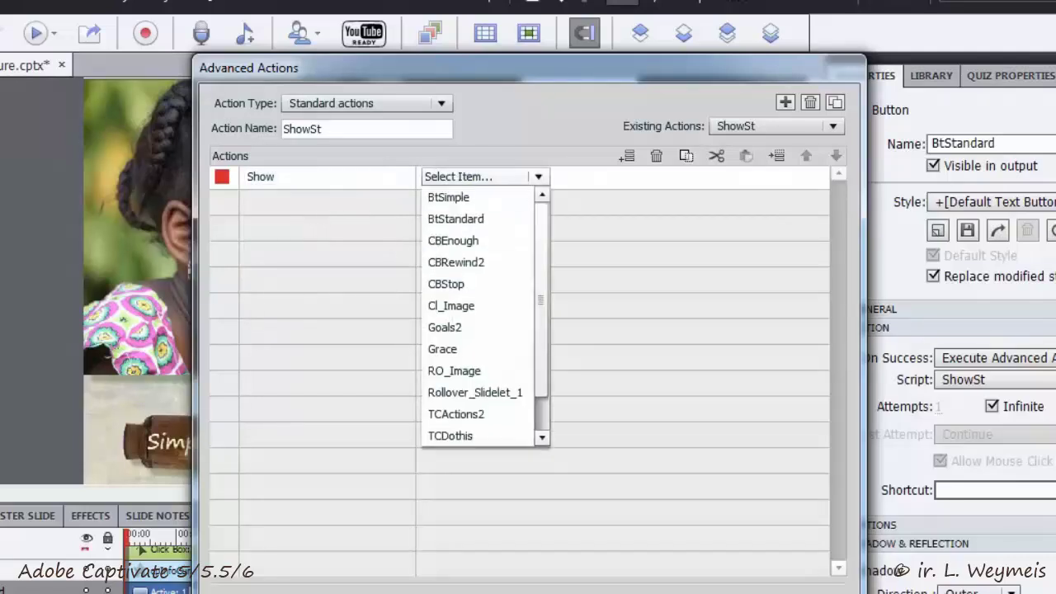
pyautogui.press('g')
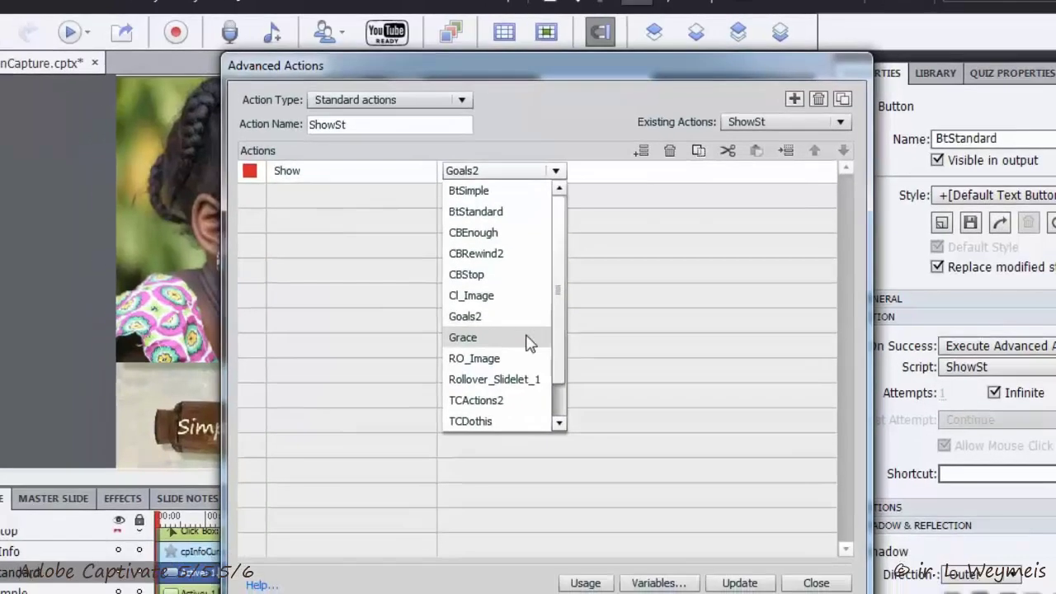
pyautogui.click(449, 349)
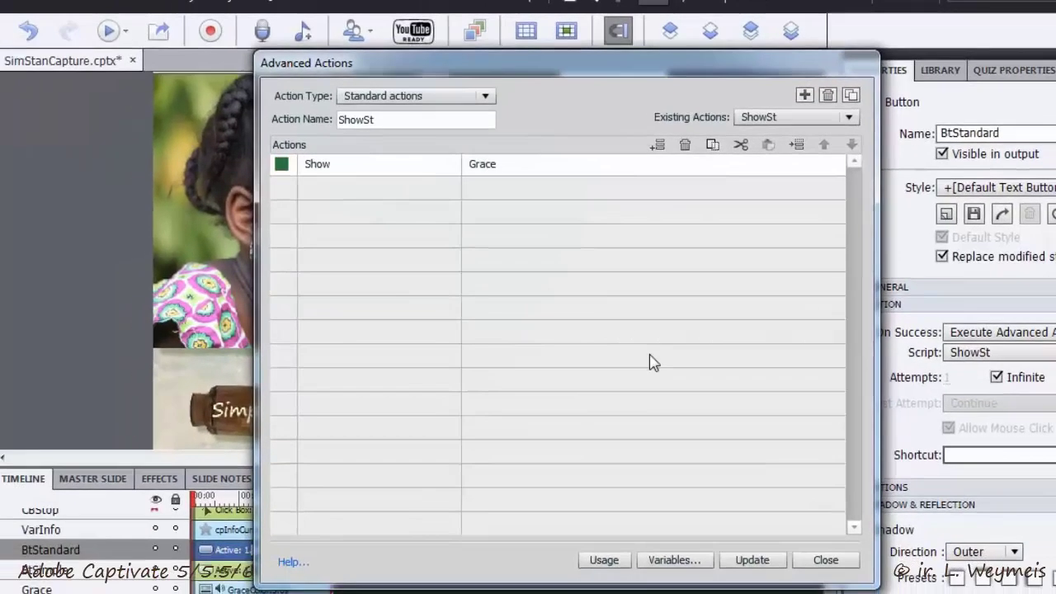
pyautogui.click(730, 560)
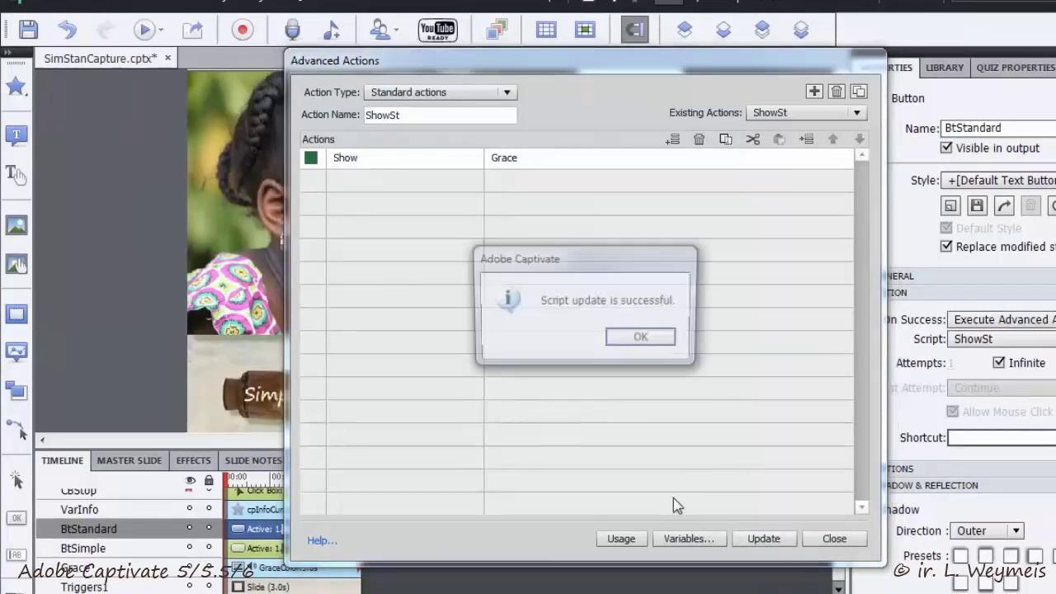
pyautogui.click(662, 338)
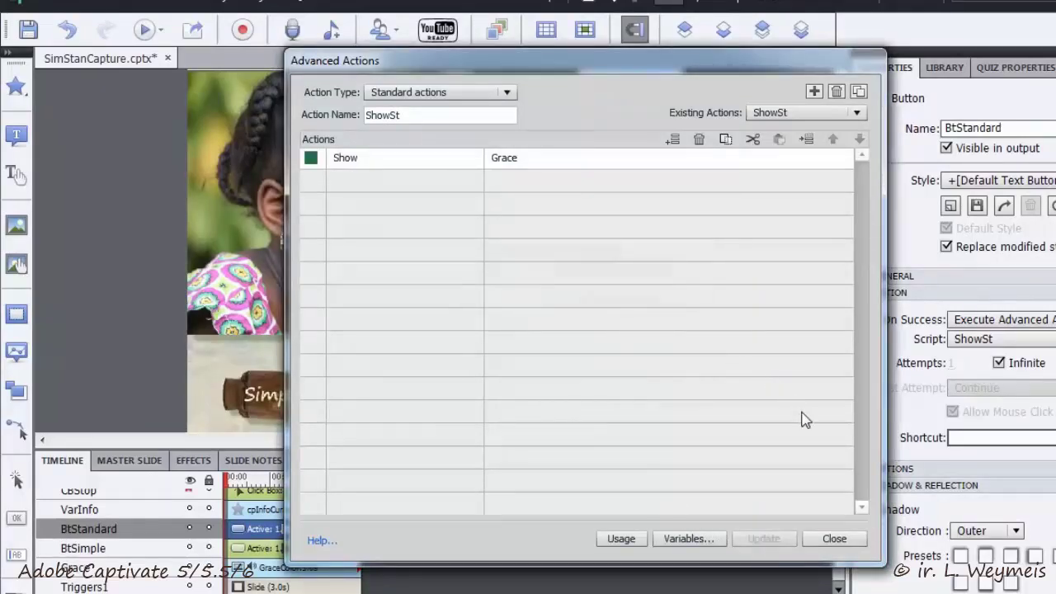
pyautogui.click(832, 538)
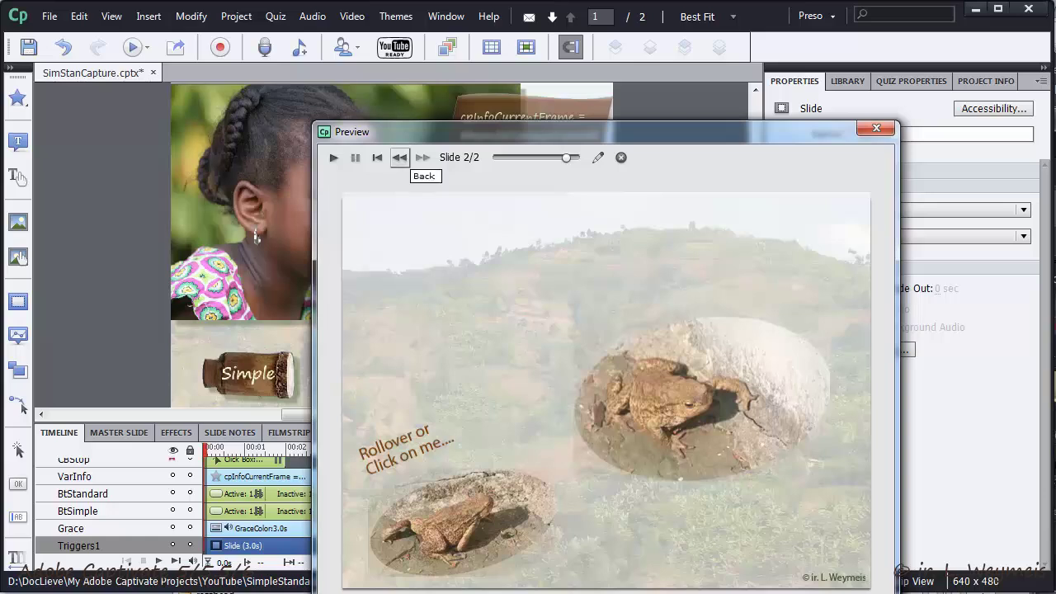
# Replay the project preview from its first slide, close it, and test the Standard button in a new preview.
pyautogui.click(377, 156)
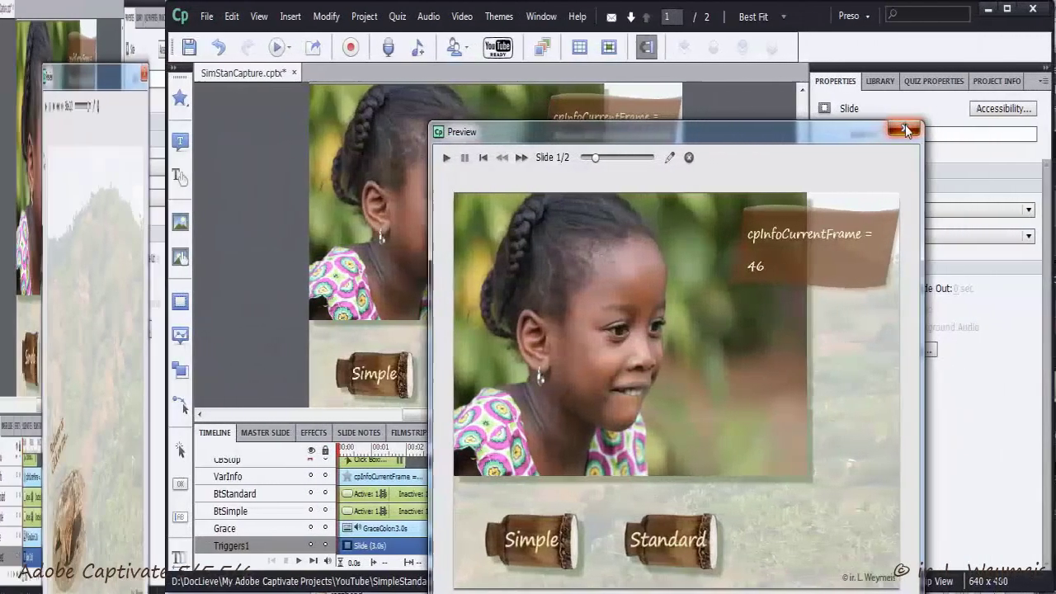
pyautogui.click(905, 130)
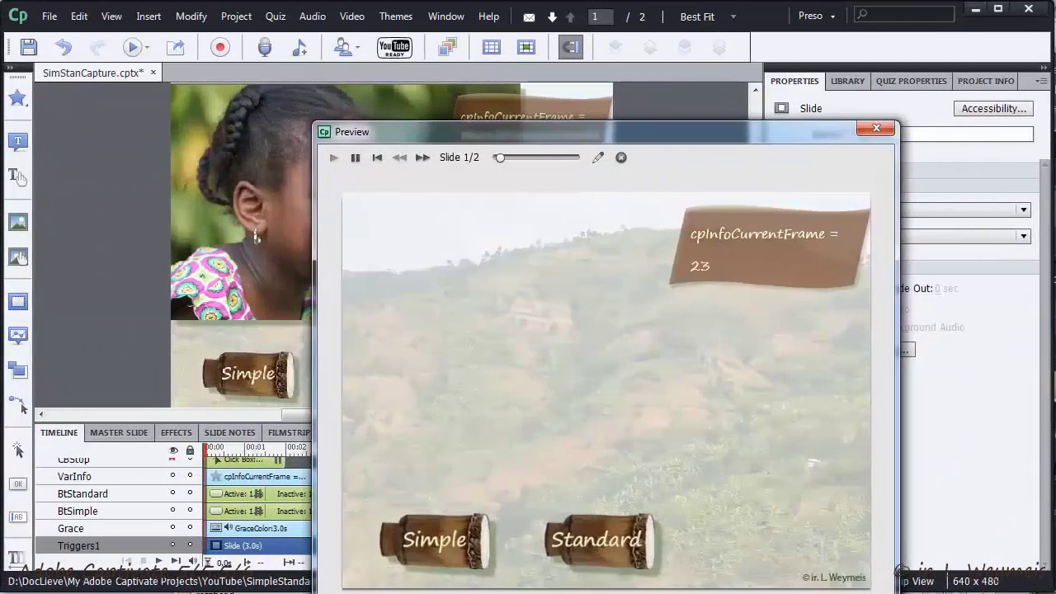
pyautogui.click(355, 157)
pyautogui.moveTo(496, 131); pyautogui.dragTo(454, 97)
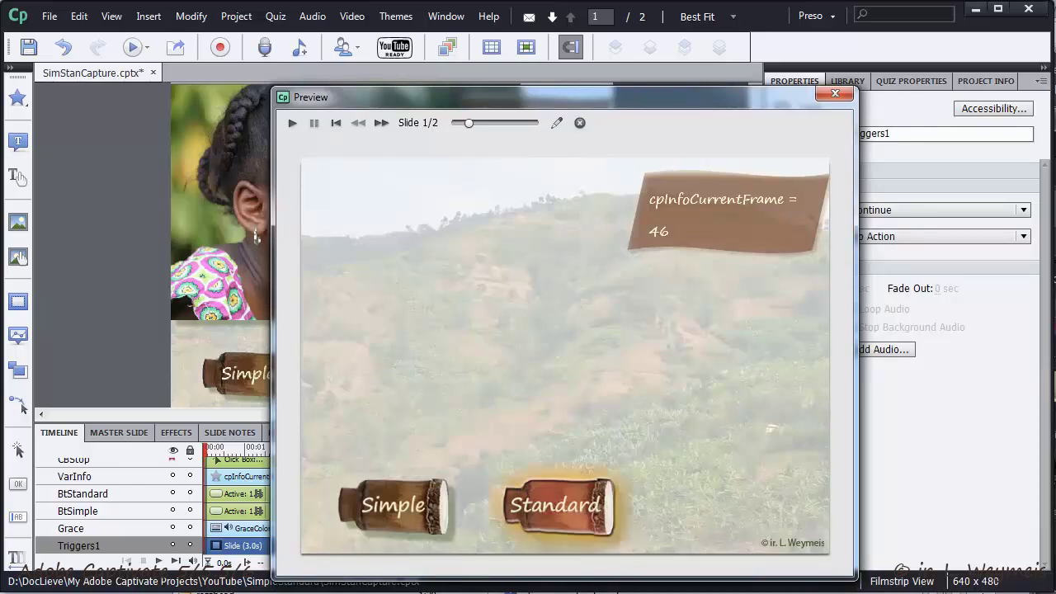
pyautogui.click(552, 511)
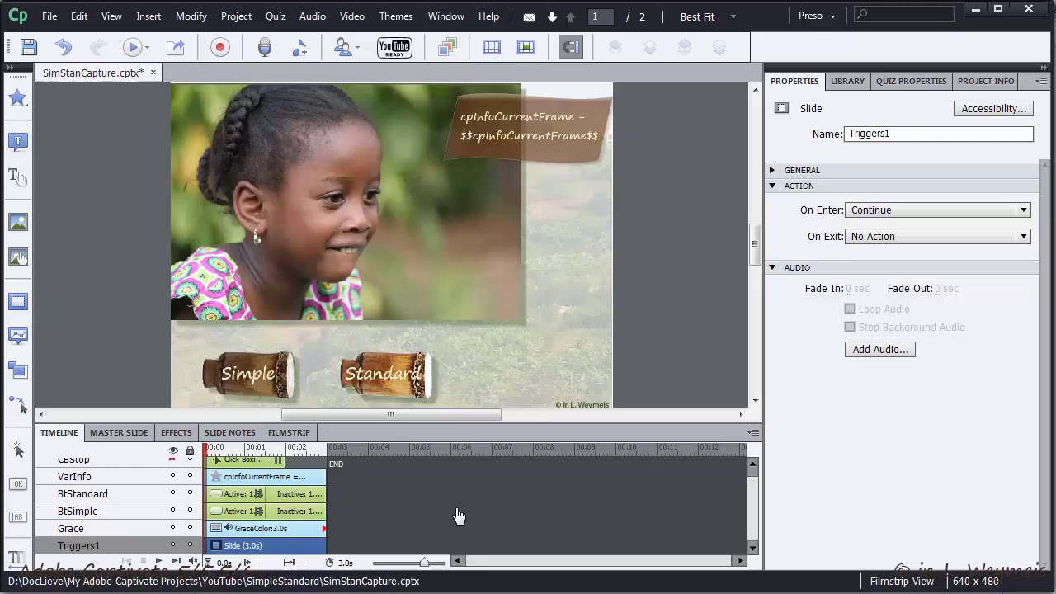
# Add a Disable action for BtStandard as the second line of ShowSt, update the script and close the editor.
pyautogui.click(422, 384)
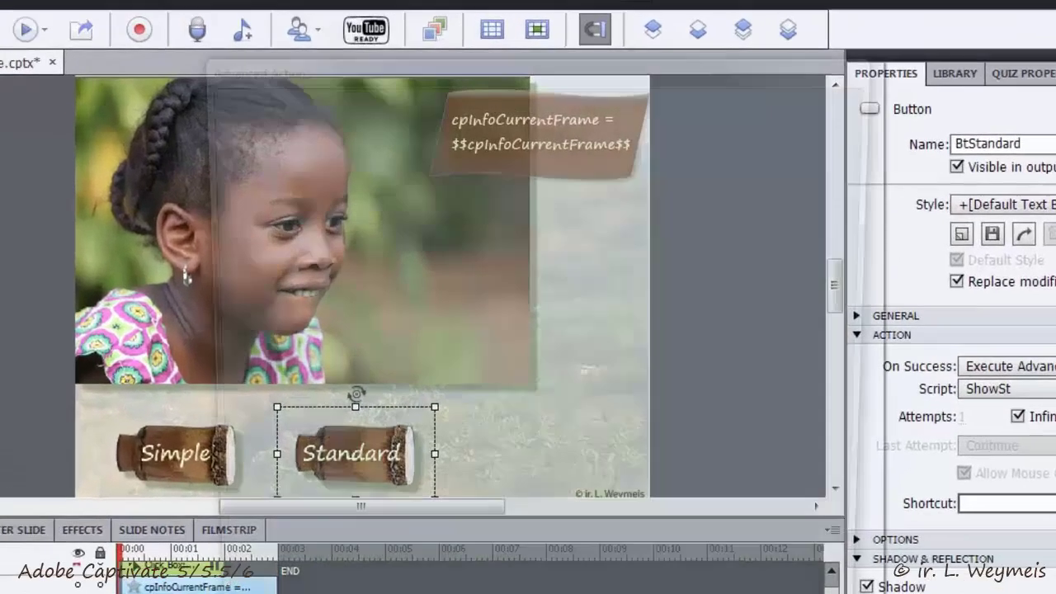
pyautogui.hotkey('shift', 'F9')
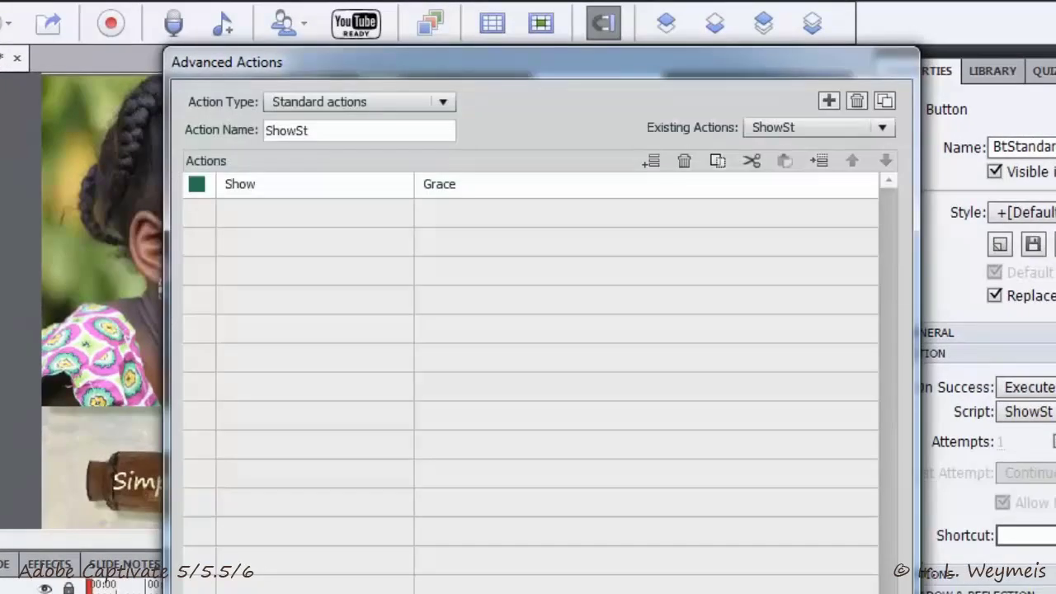
pyautogui.click(235, 211)
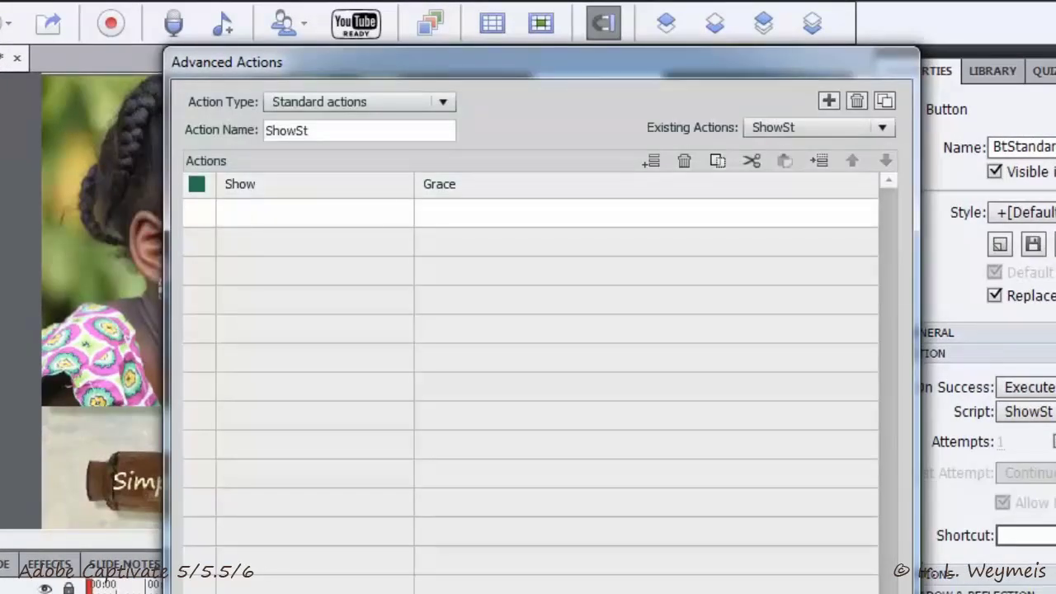
pyautogui.click(235, 213)
pyautogui.press('d')
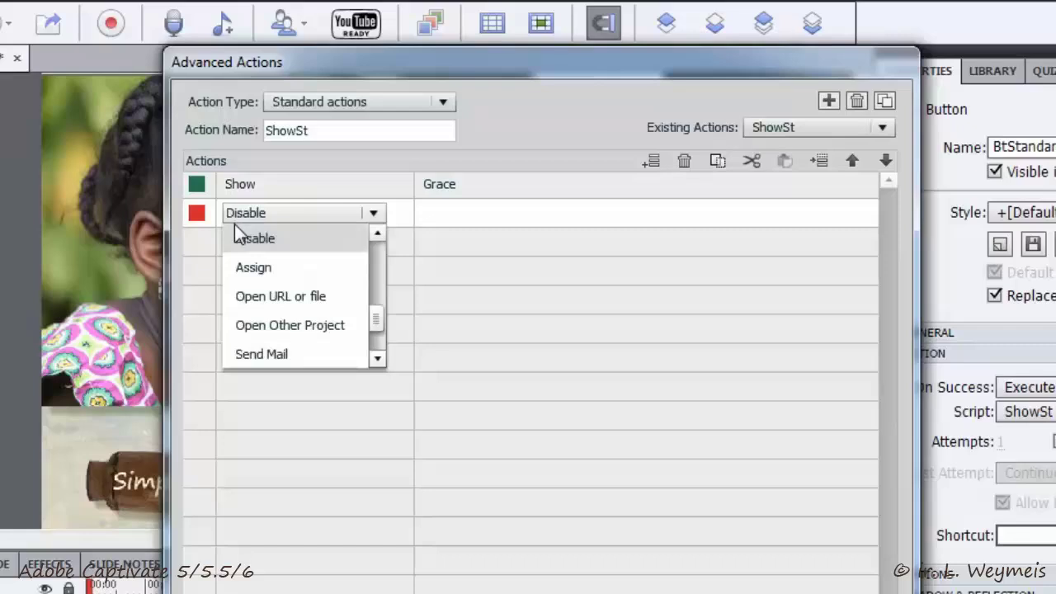
pyautogui.scroll(-1, 346, 228)
pyautogui.press('Return')
pyautogui.click(424, 216)
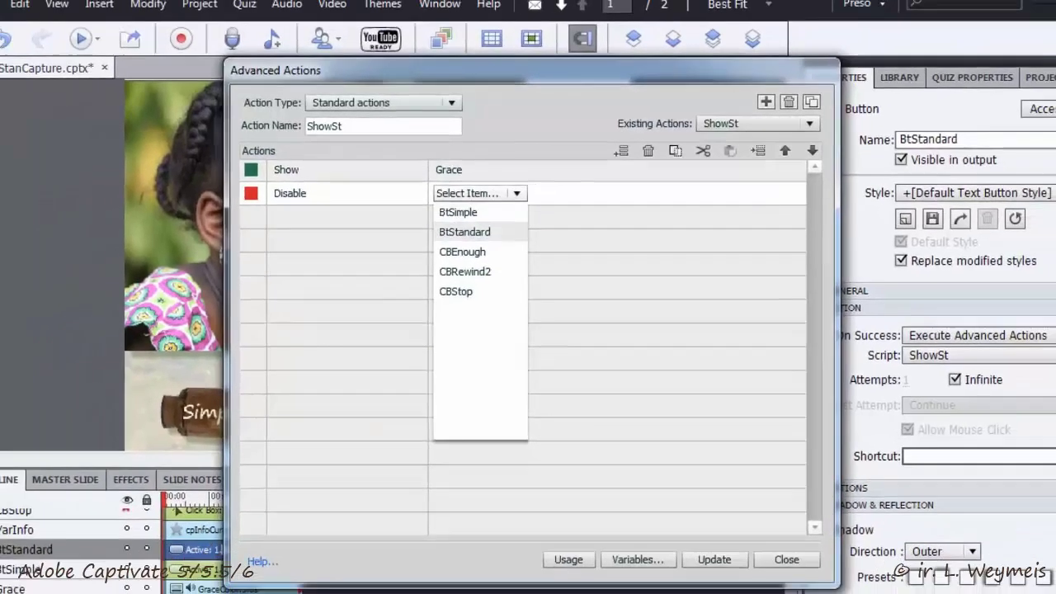
pyautogui.click(459, 260)
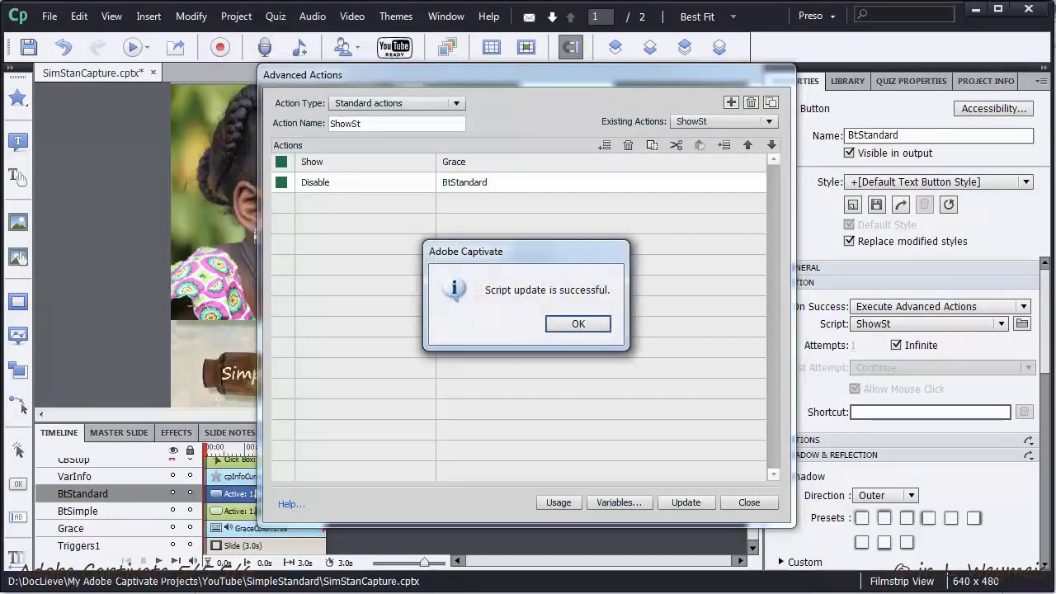
pyautogui.click(571, 325)
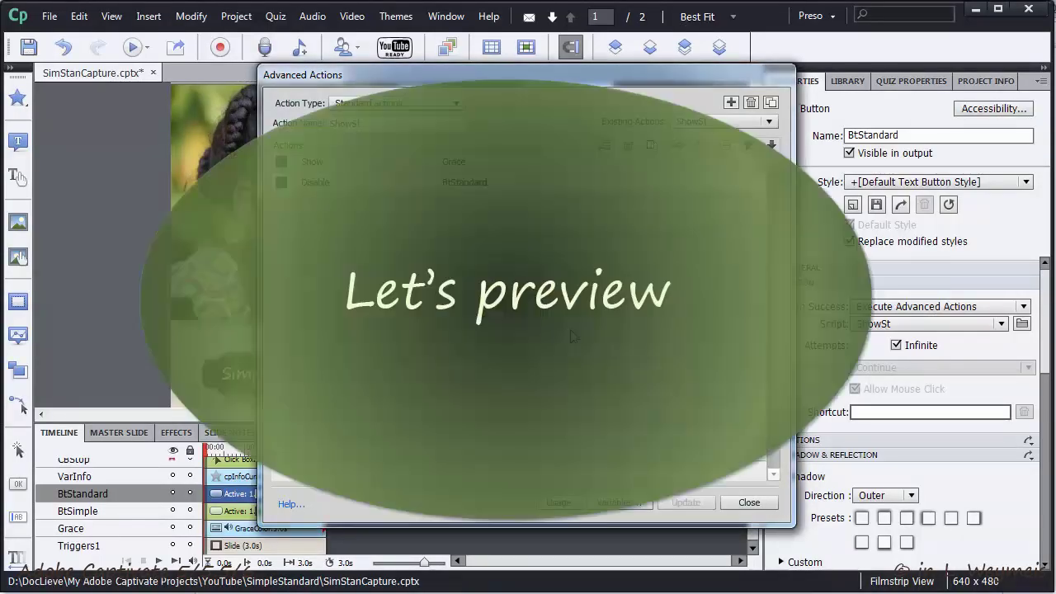
pyautogui.press('Escape')
# Preview the project again and test the Standard button with the updated ShowSt action.
pyautogui.press('F4')
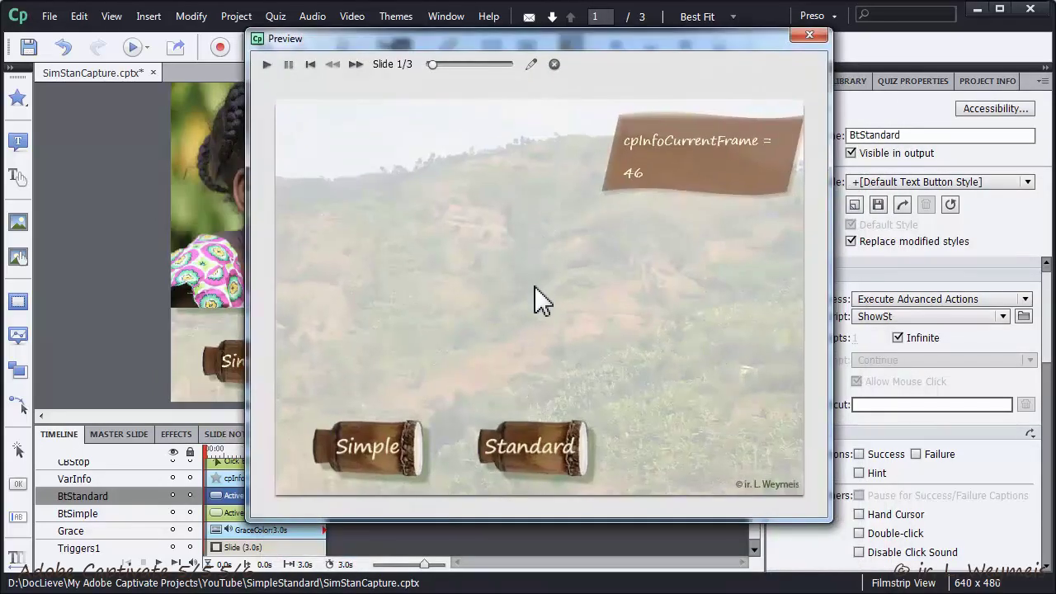
pyautogui.click(536, 450)
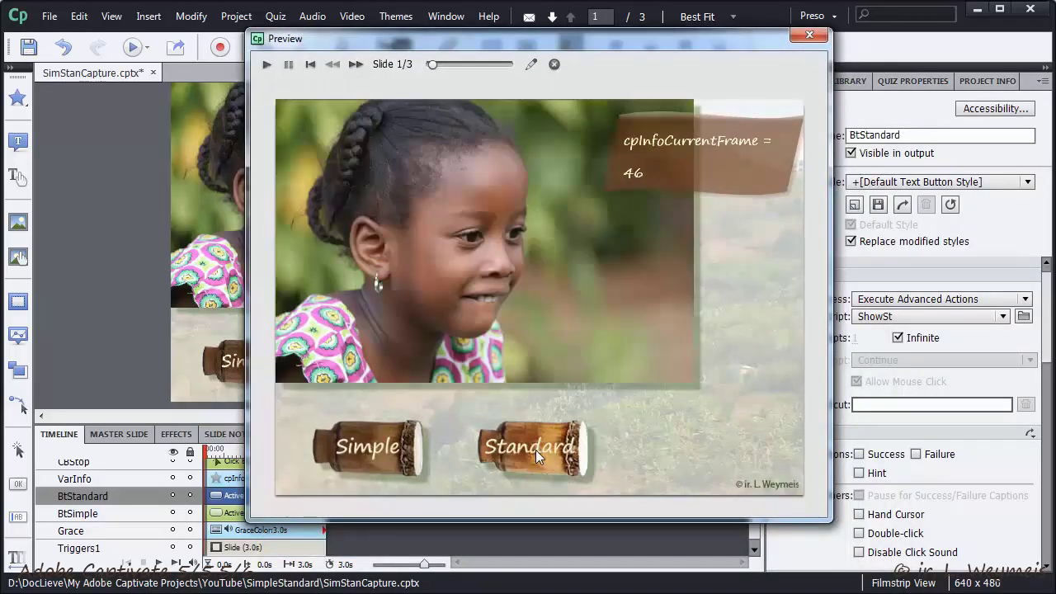